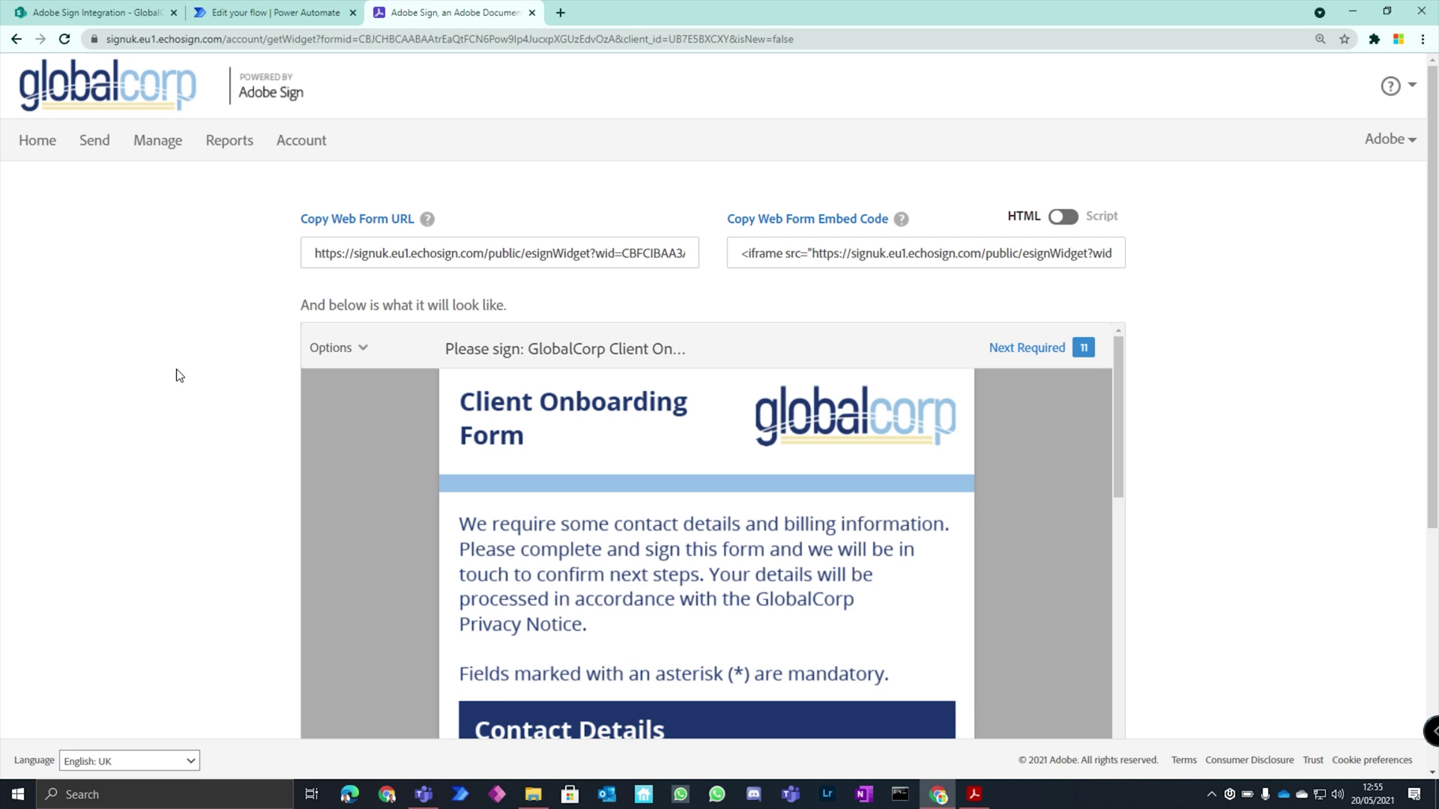
Open the copied Web Form URL in a new private window and accept the cookies
mouse_move(1122, 396)
left_mouse_down()
mouse_move(1132, 483)
mouse_move(1109, 696)
mouse_move(1130, 609)
mouse_move(1123, 382)
left_mouse_up()
left_click(521, 260)
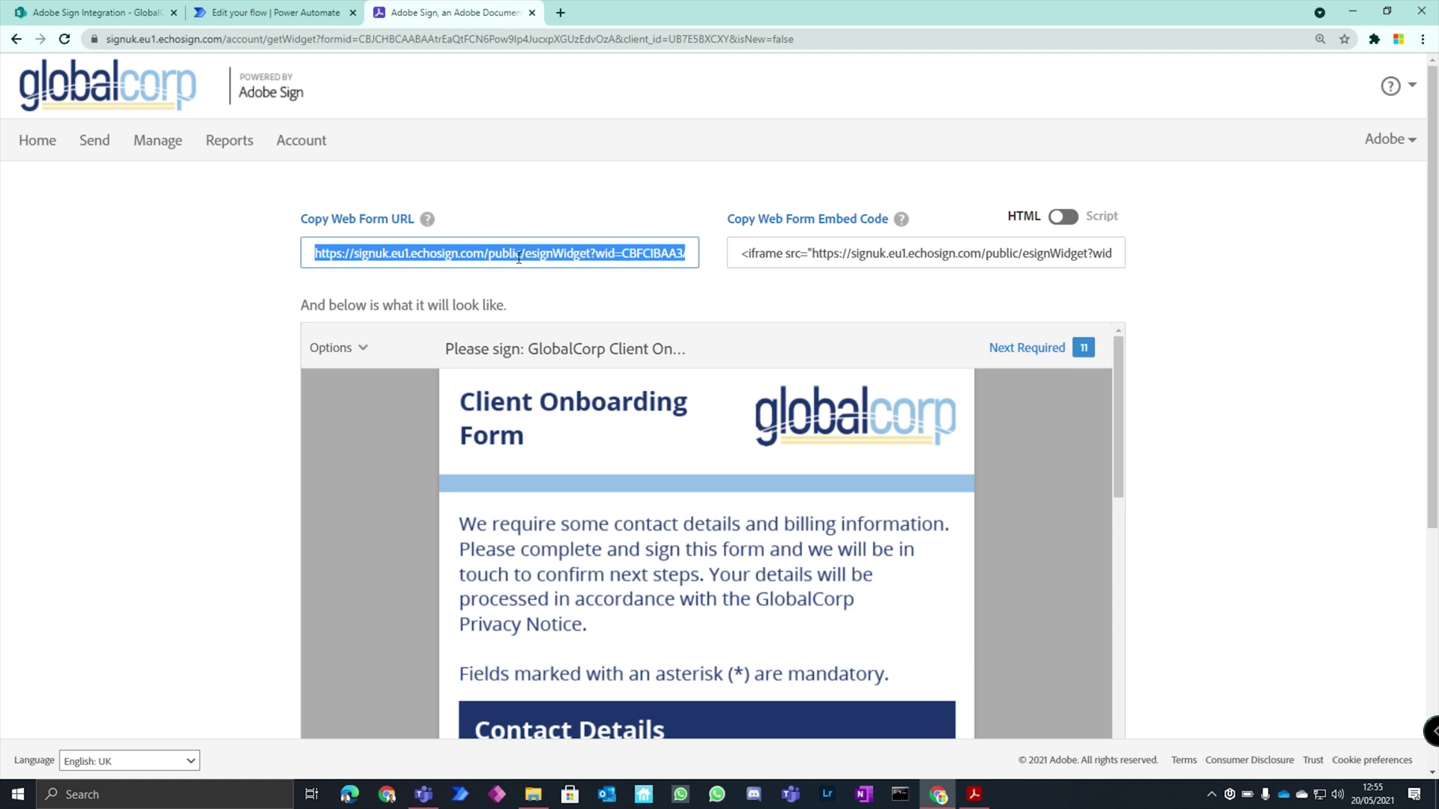
key("ctrl+c")
key("ctrl+shift+n")
key("ctrl+v")
key("Return")
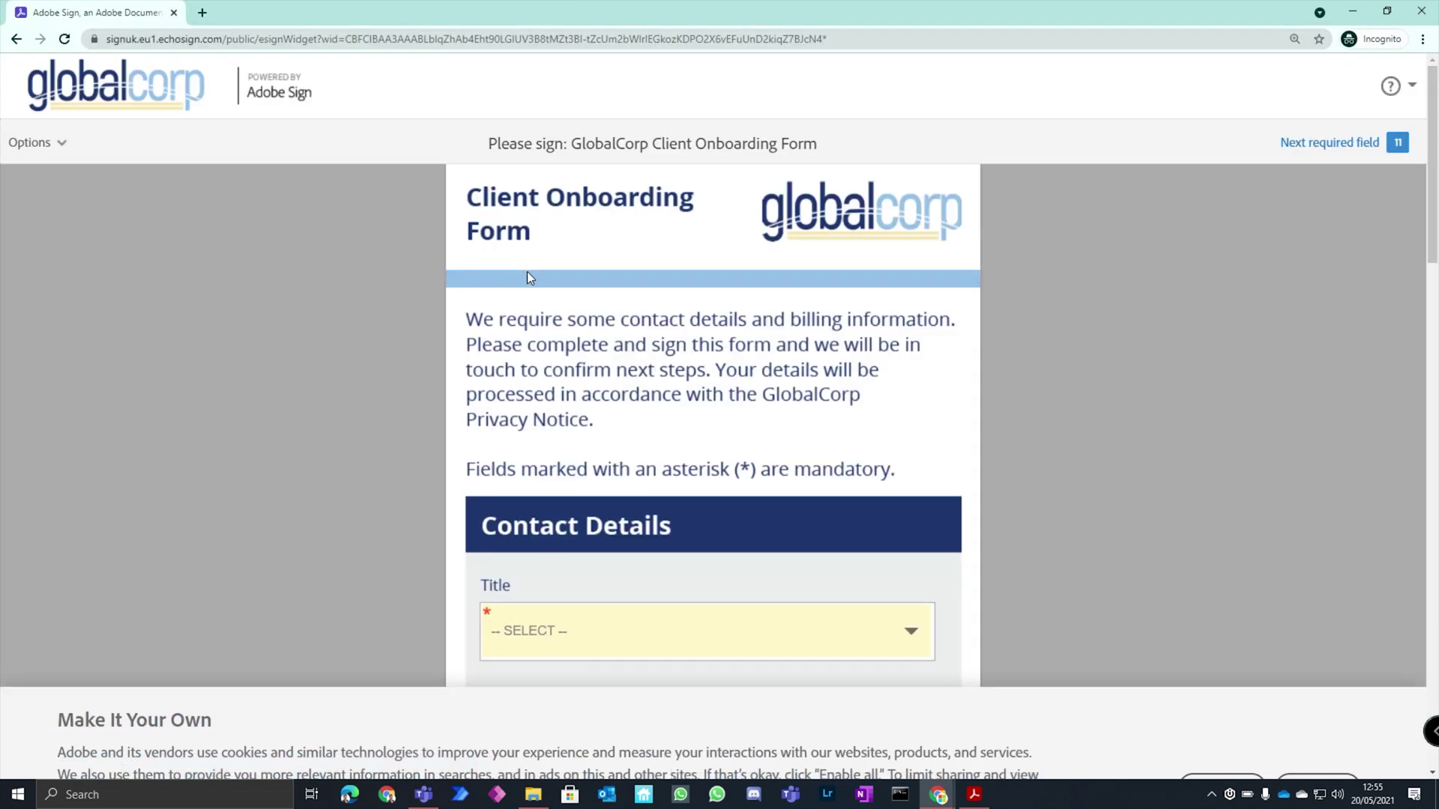
left_click(1295, 741)
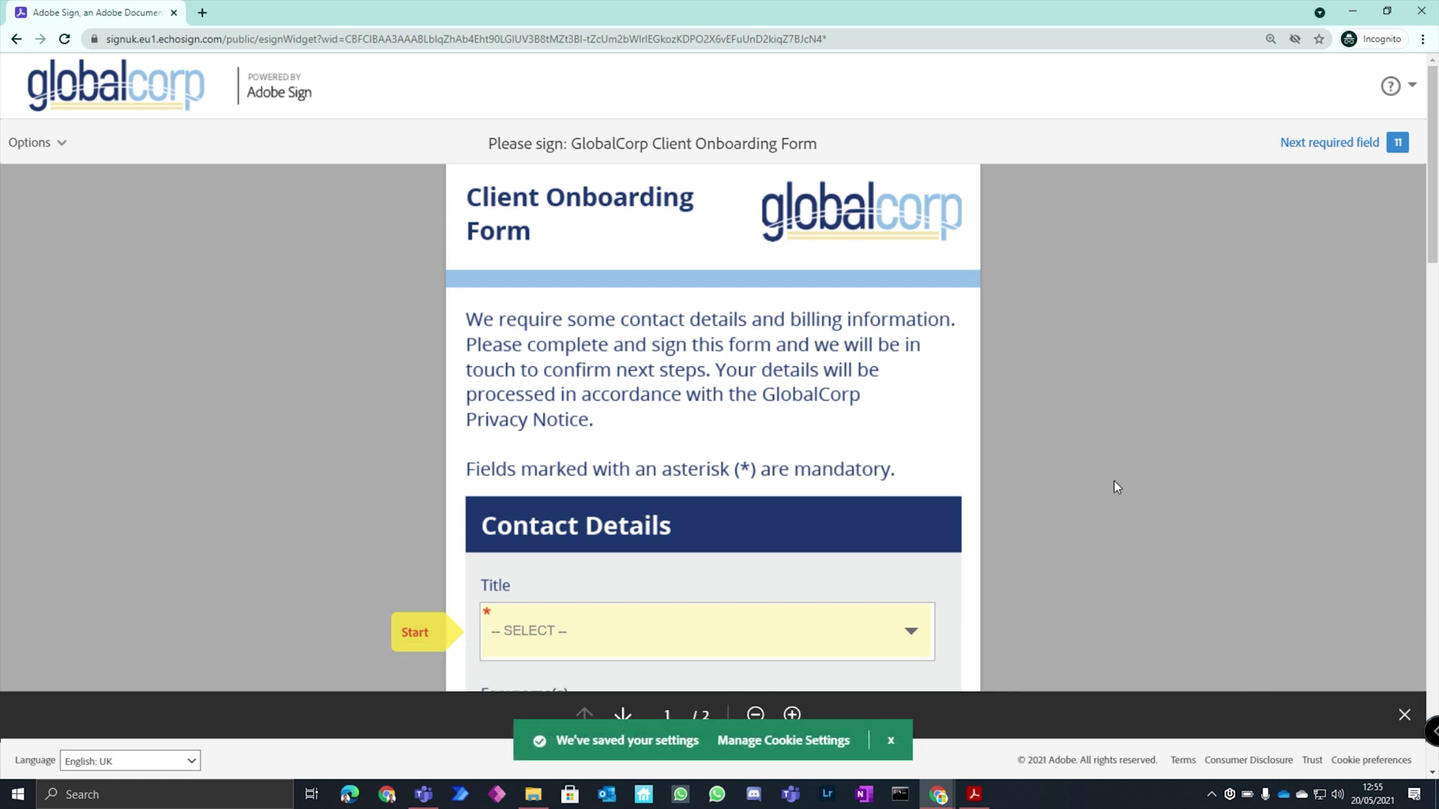
Fill in the contact details: title Mr., the contact's name, e-mail, phone and job title 'Test Consultant'
scroll(1122, 453, "down", 4)
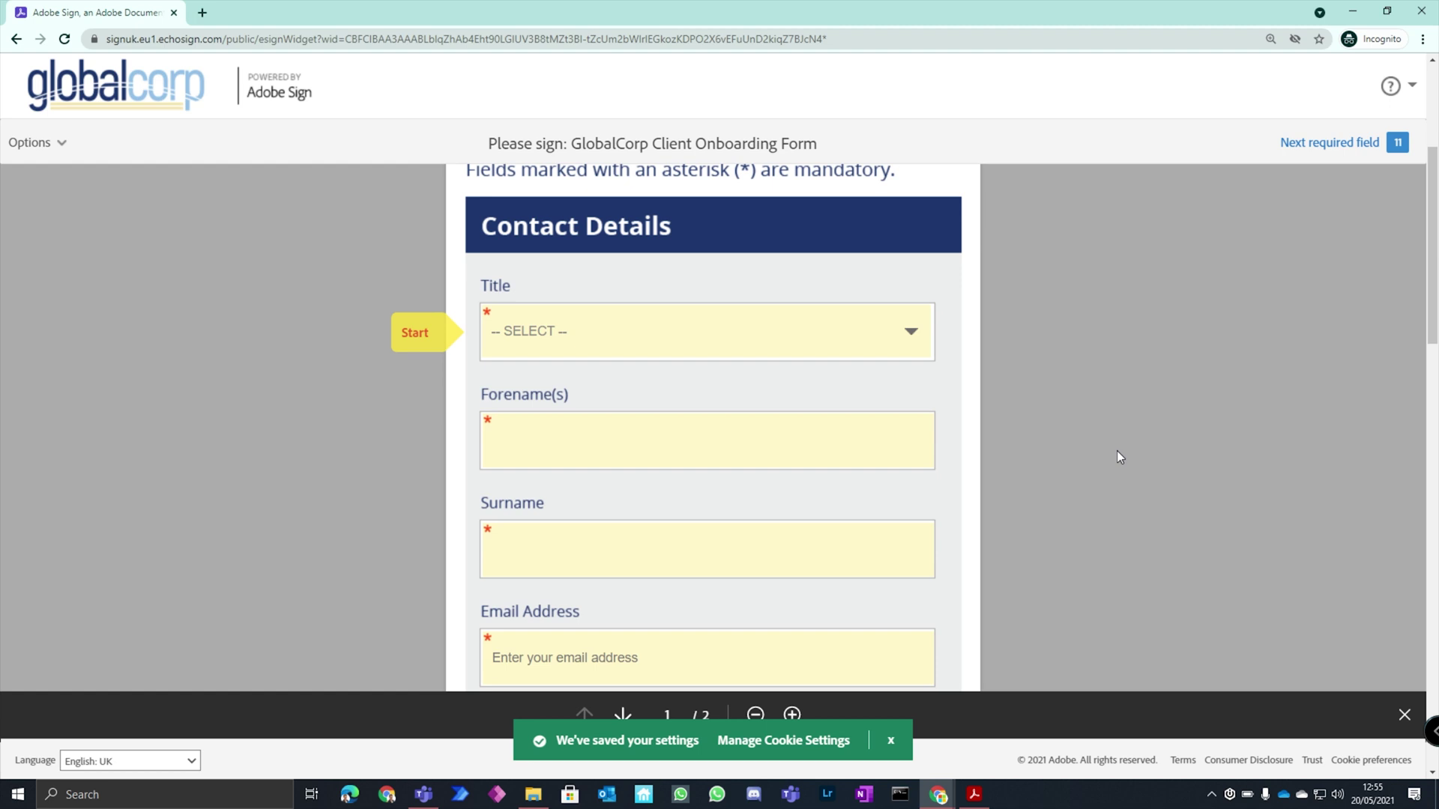
left_click(732, 344)
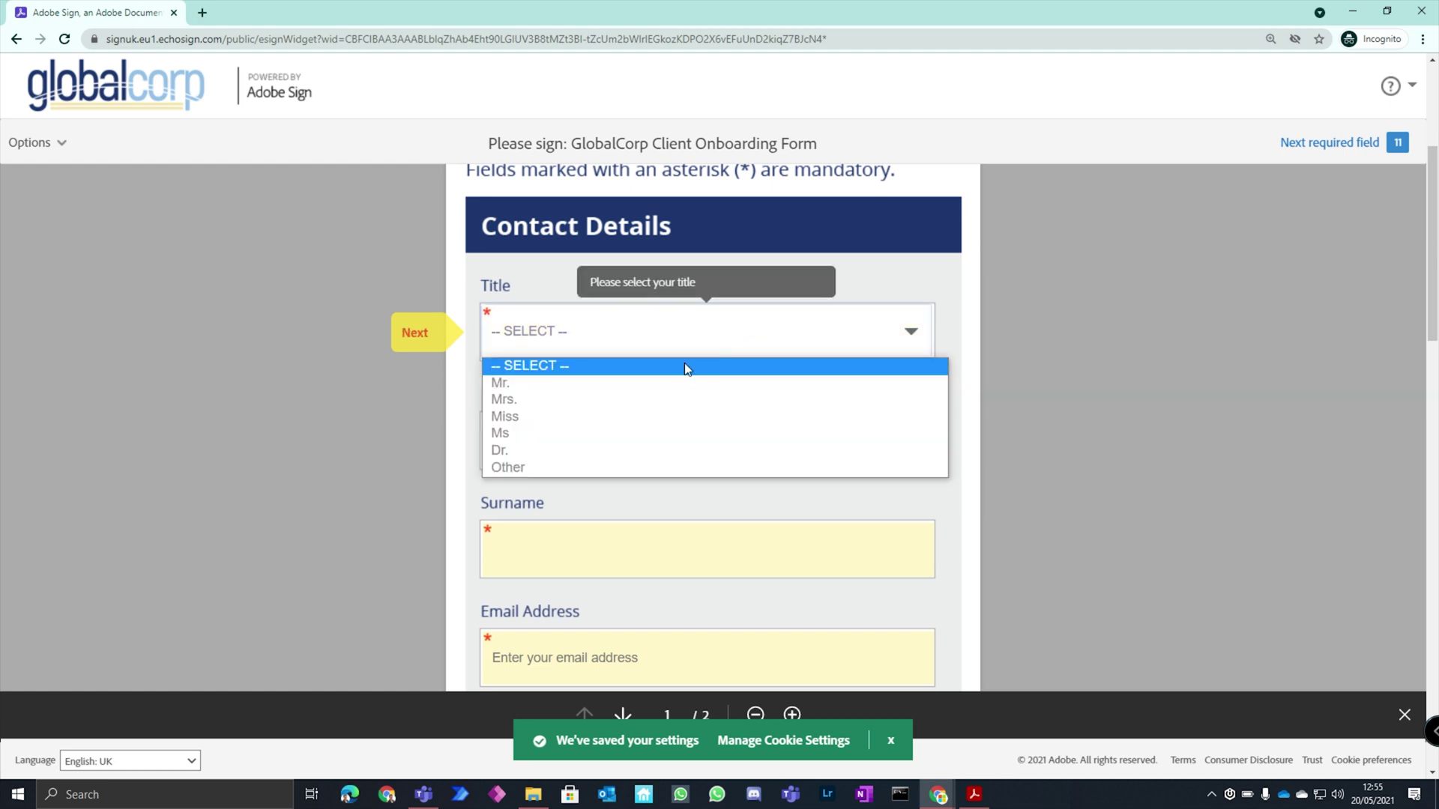
left_click(684, 382)
left_click(589, 440)
type("Jason")
key("Tab")
type("Bourne")
key("Tab")
type("test@test.com")
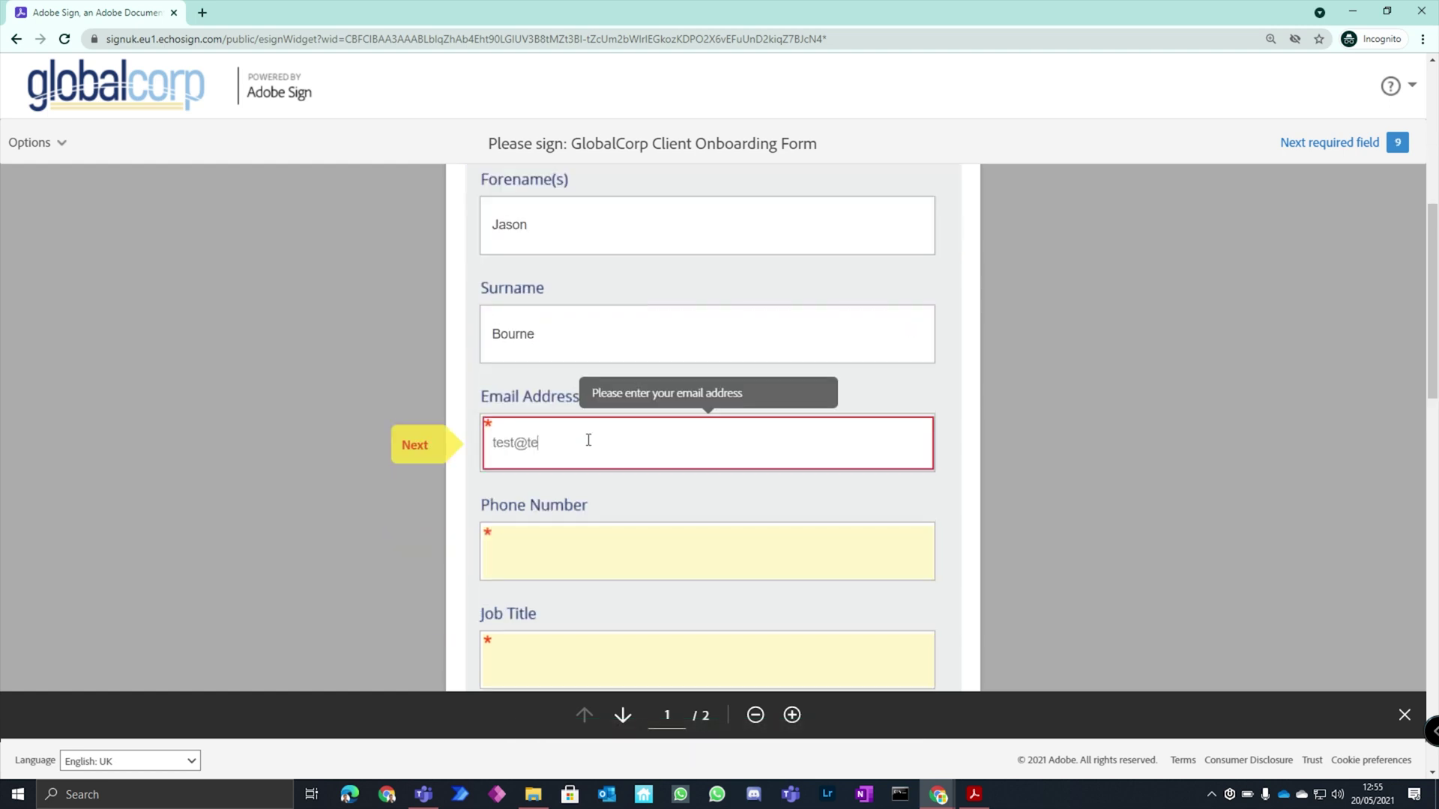
key("Tab")
type("01234567890")
key("Tab")
type("Test Consultant")
Enter company name 'Bourne Enterprises', website bourne.com, and the company's street address, city and postcode
key("Tab")
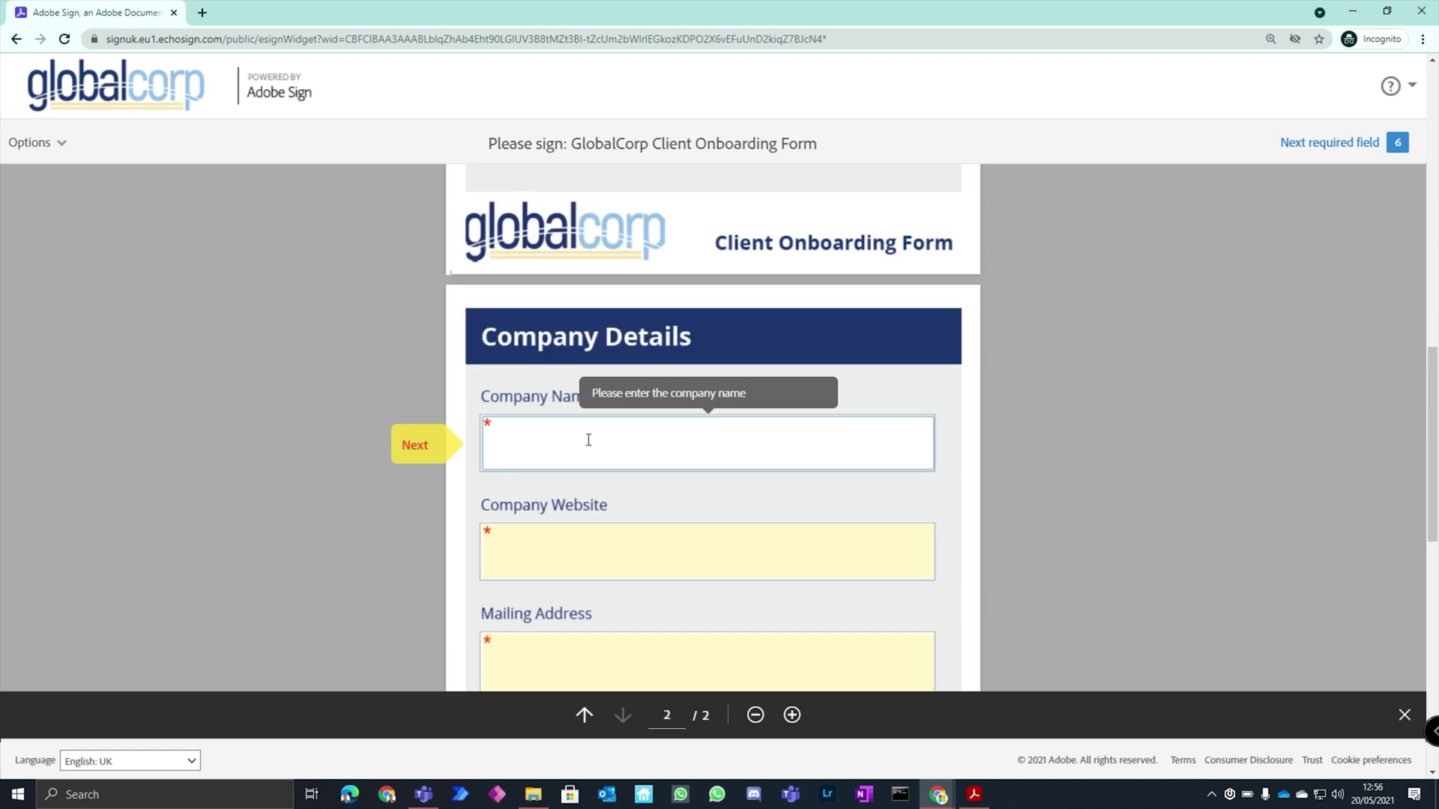
type("Bourne Enterprises")
key("Tab")
type("bourne.com")
key("Tab")
type("123 Boune Street")
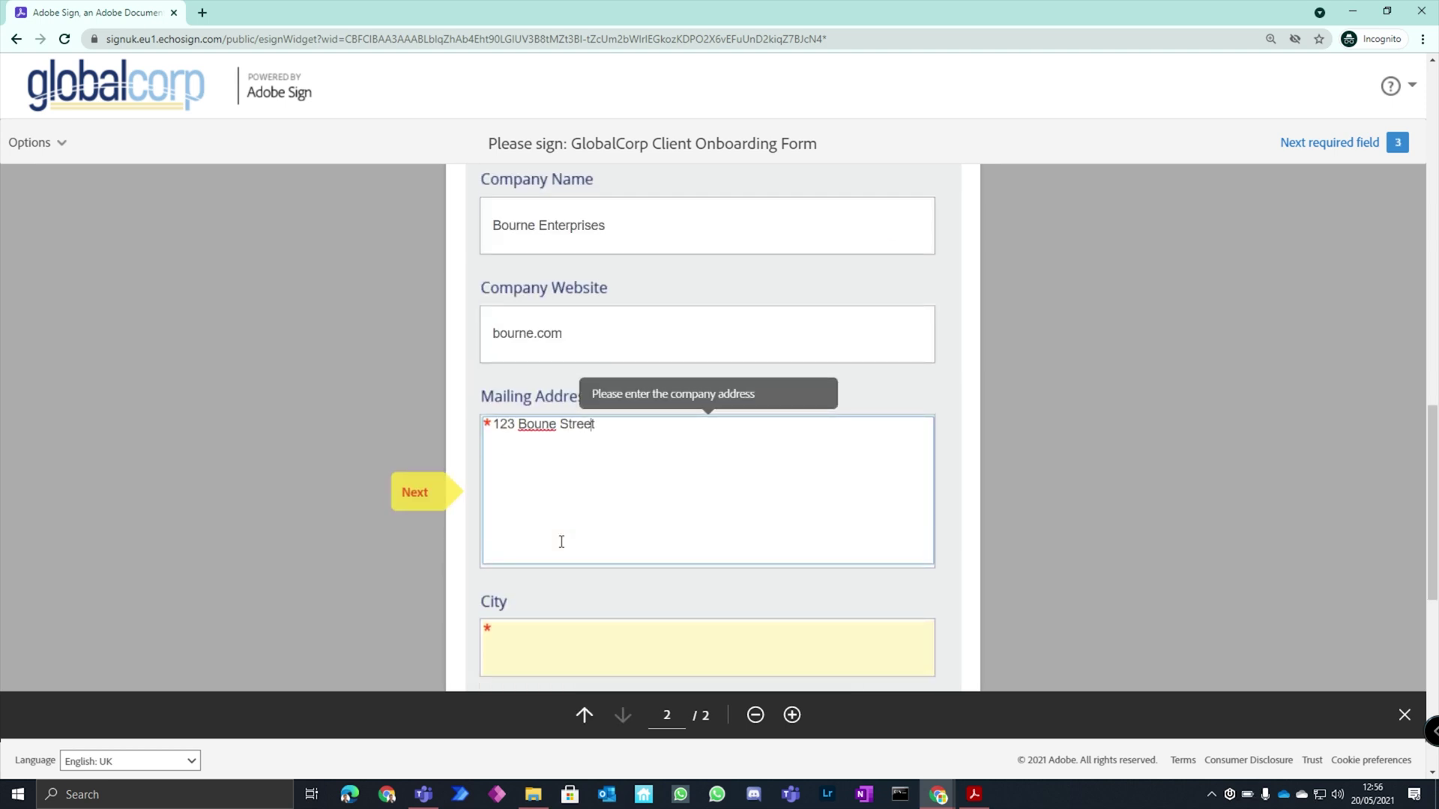
key("Tab")
type("Bournmouth")
key("Tab")
type("AA1 1AA")
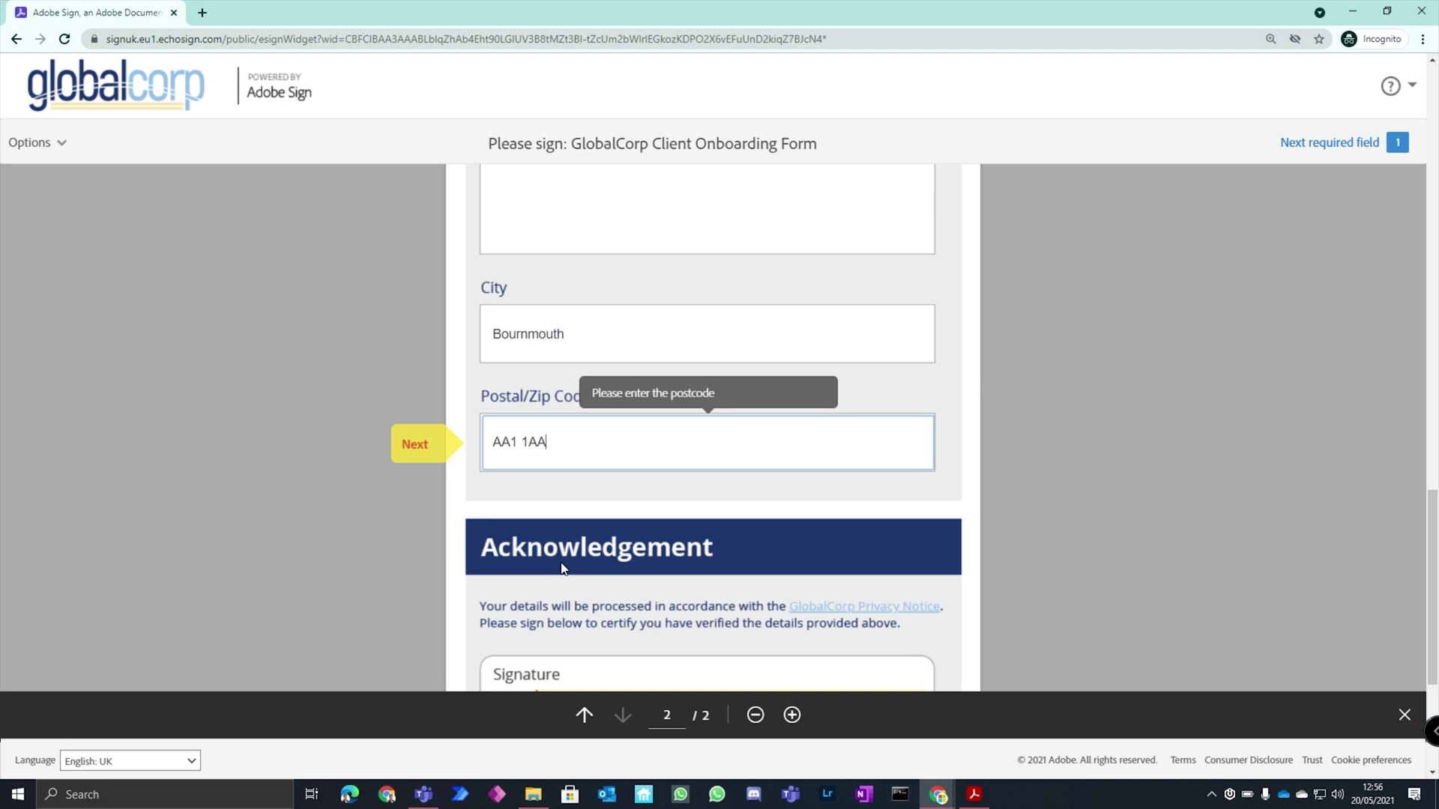
Draw a hand-drawn initials signature in the form's signature field
scroll(563, 569, "down", 3)
left_click(620, 517)
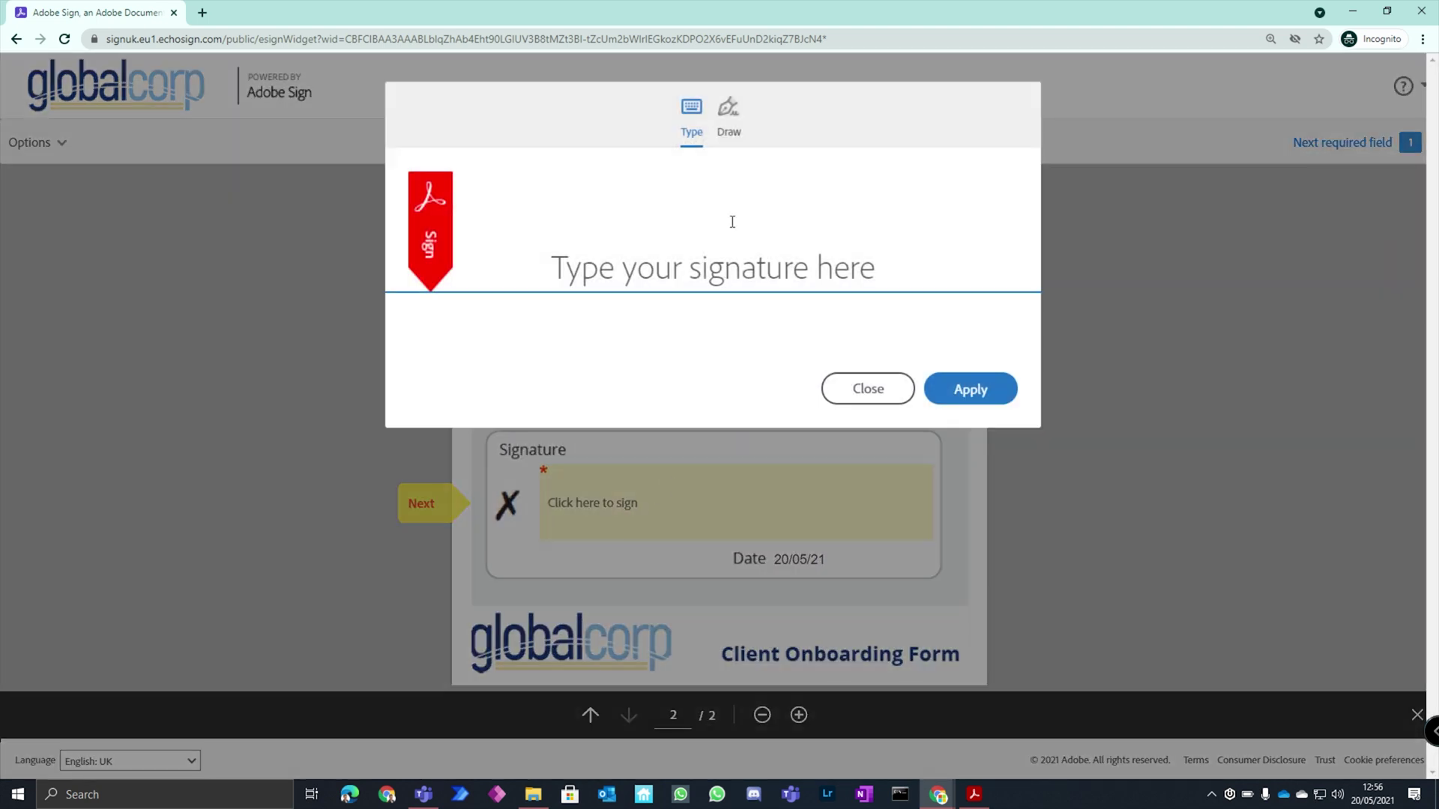
left_click(728, 116)
mouse_move(644, 189)
left_mouse_down()
mouse_move(617, 286)
mouse_move(741, 173)
mouse_move(742, 274)
left_mouse_up()
left_click(697, 255)
left_click_drag(725, 251, 751, 239)
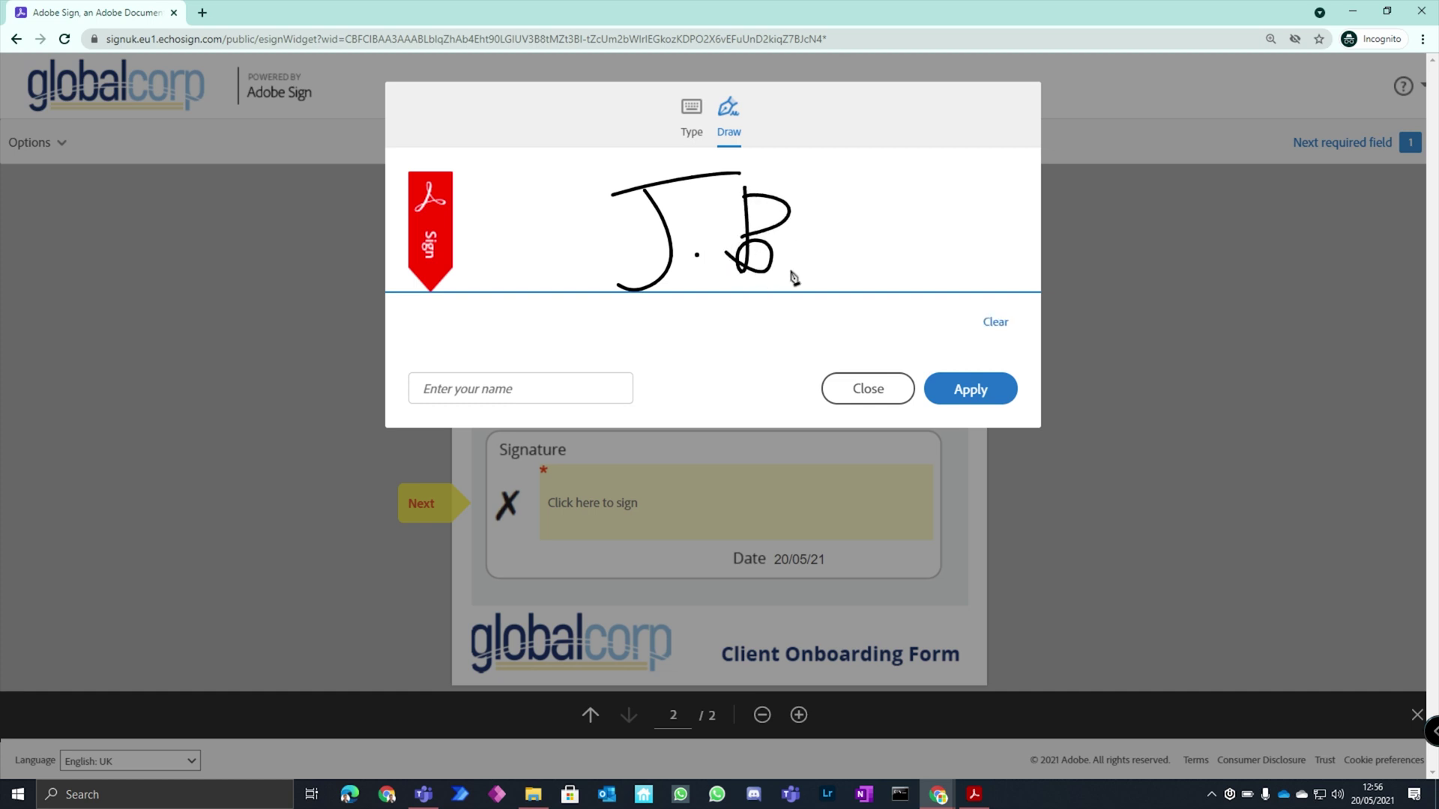
left_click(790, 270)
Enter the signer's full name, apply the signature and submit the signed form
left_click(565, 388)
type("Jason Bourne")
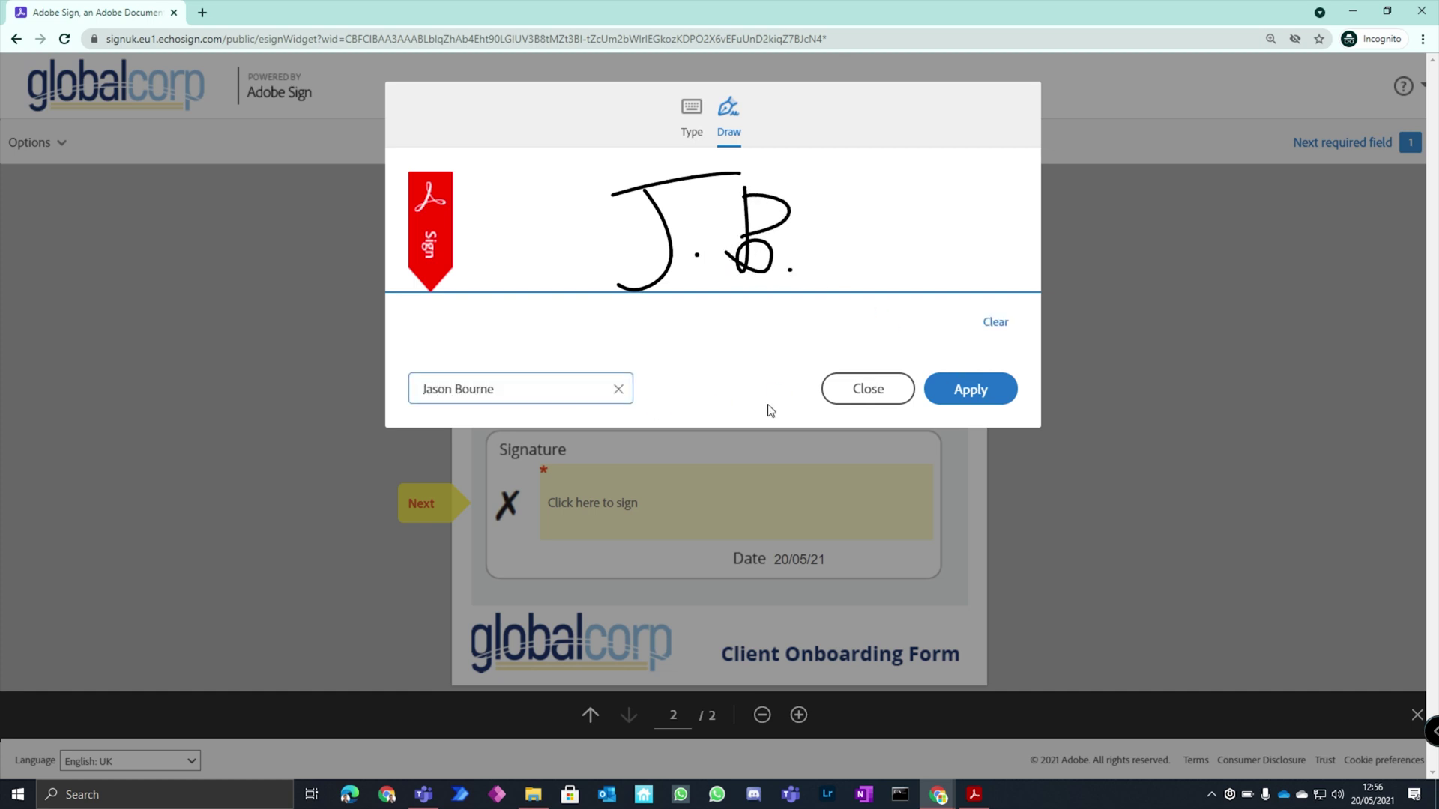
left_click(947, 391)
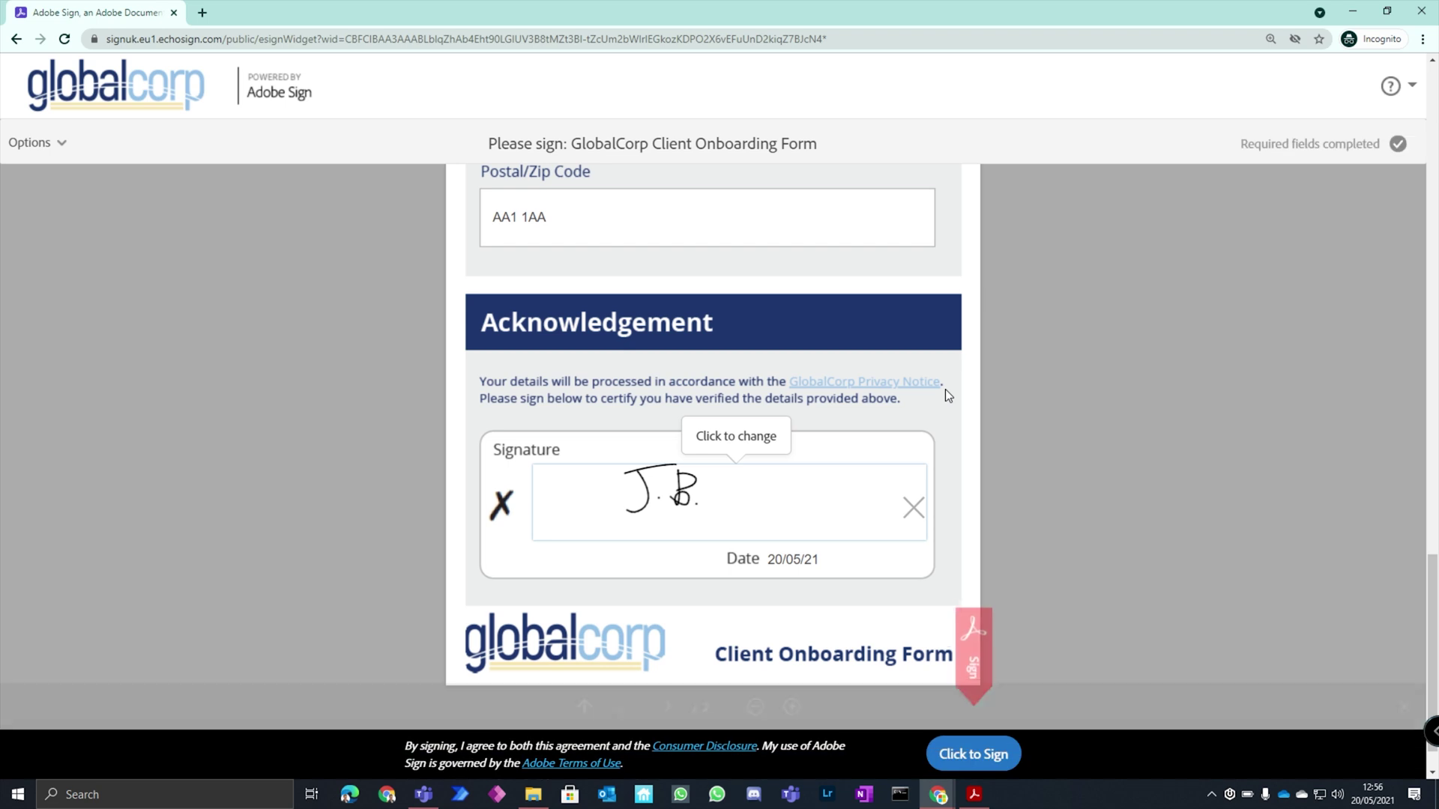
left_click(965, 754)
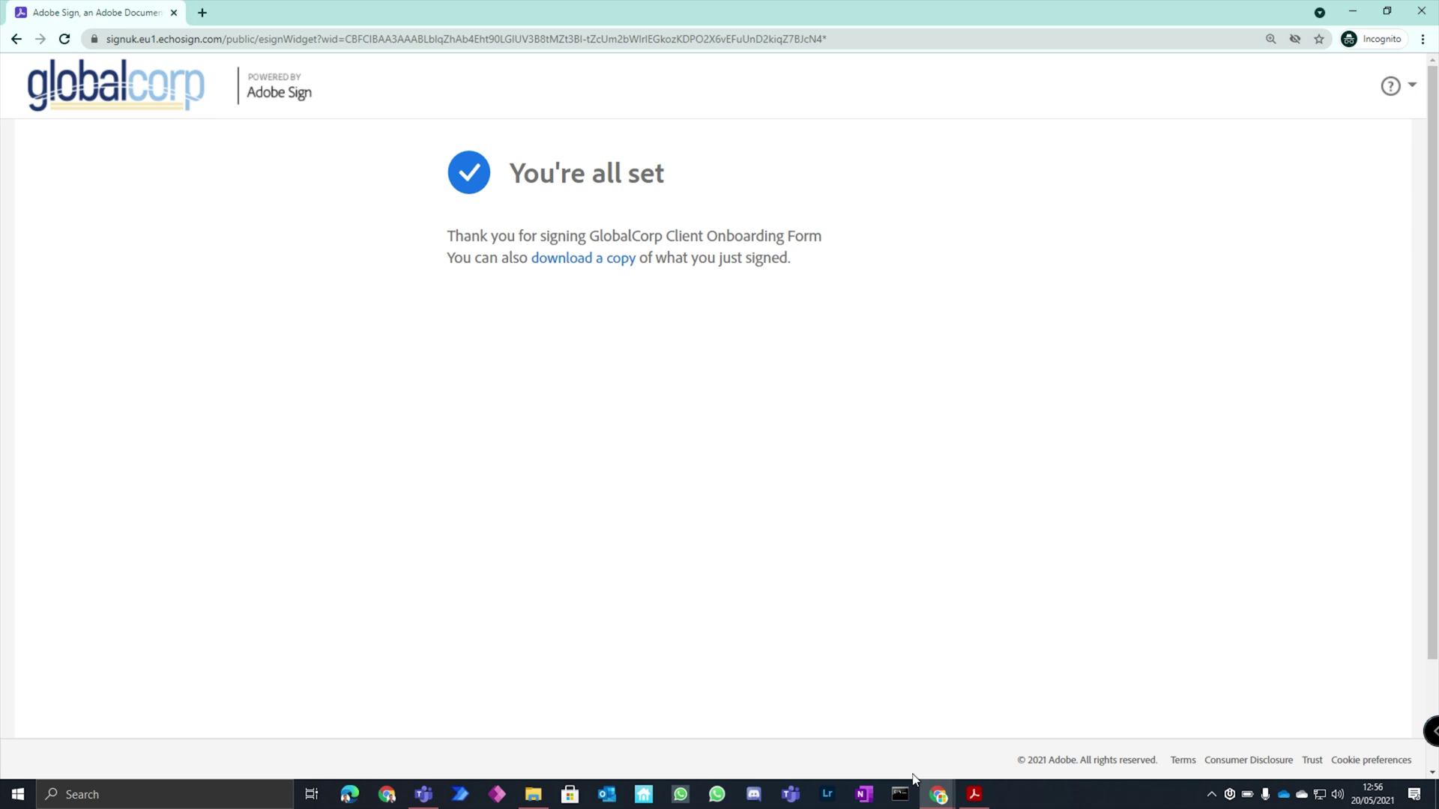
Switch to the SharePoint onboarding list and scroll across the new Bourne Enterprises row's columns
mouse_move(938, 793)
left_click(857, 733)
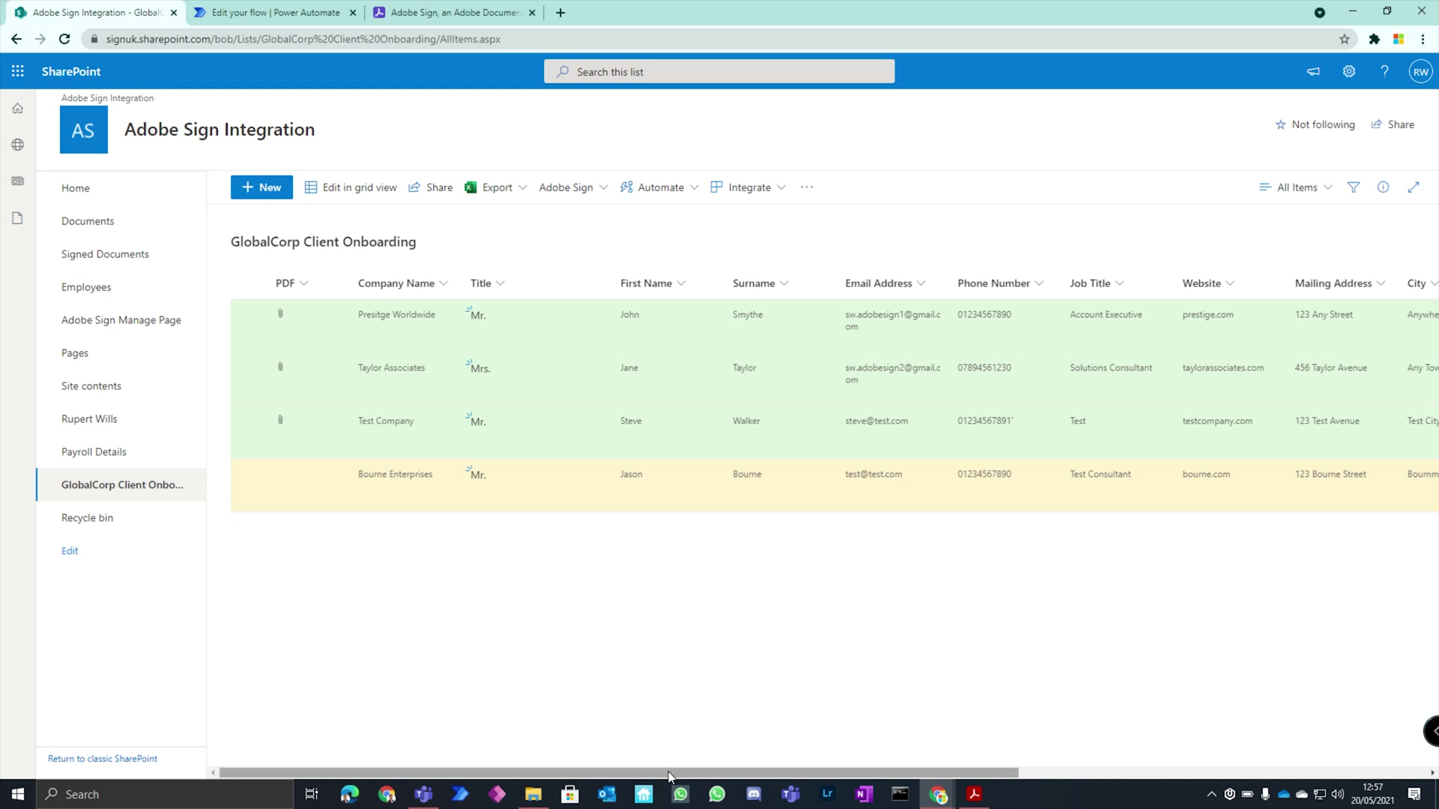
left_click_drag(669, 776, 828, 800)
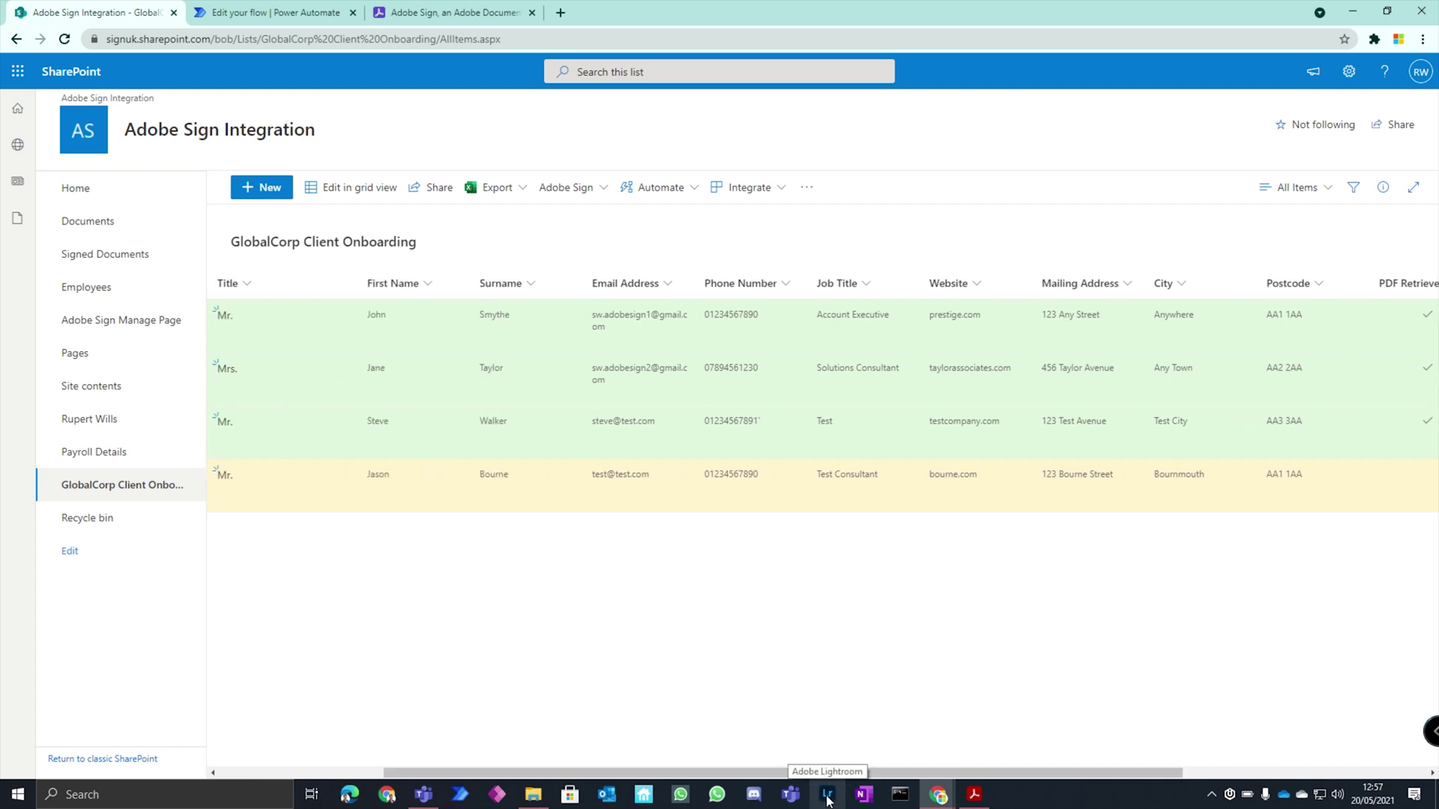
left_click_drag(824, 772, 1041, 749)
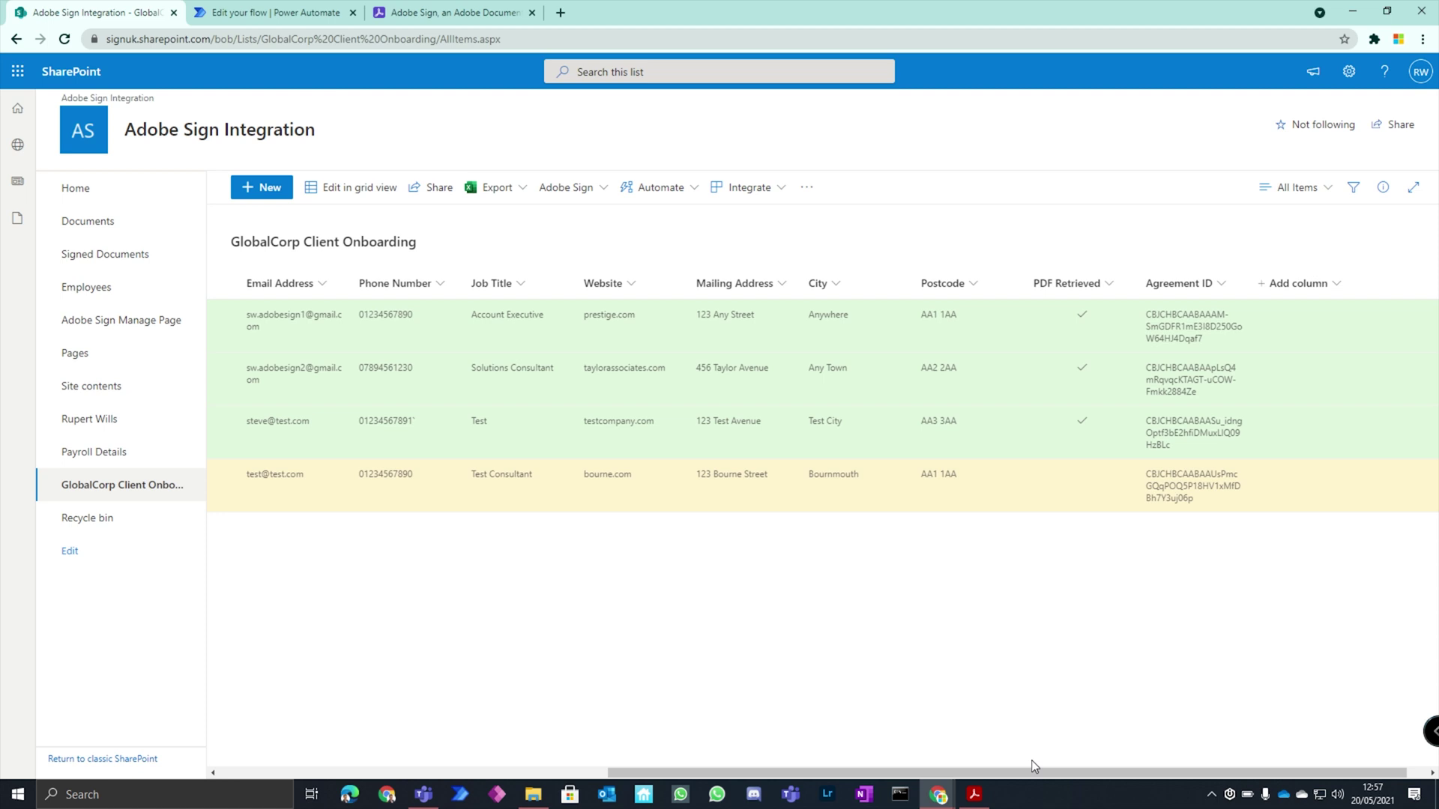
left_click_drag(1035, 769, 604, 761)
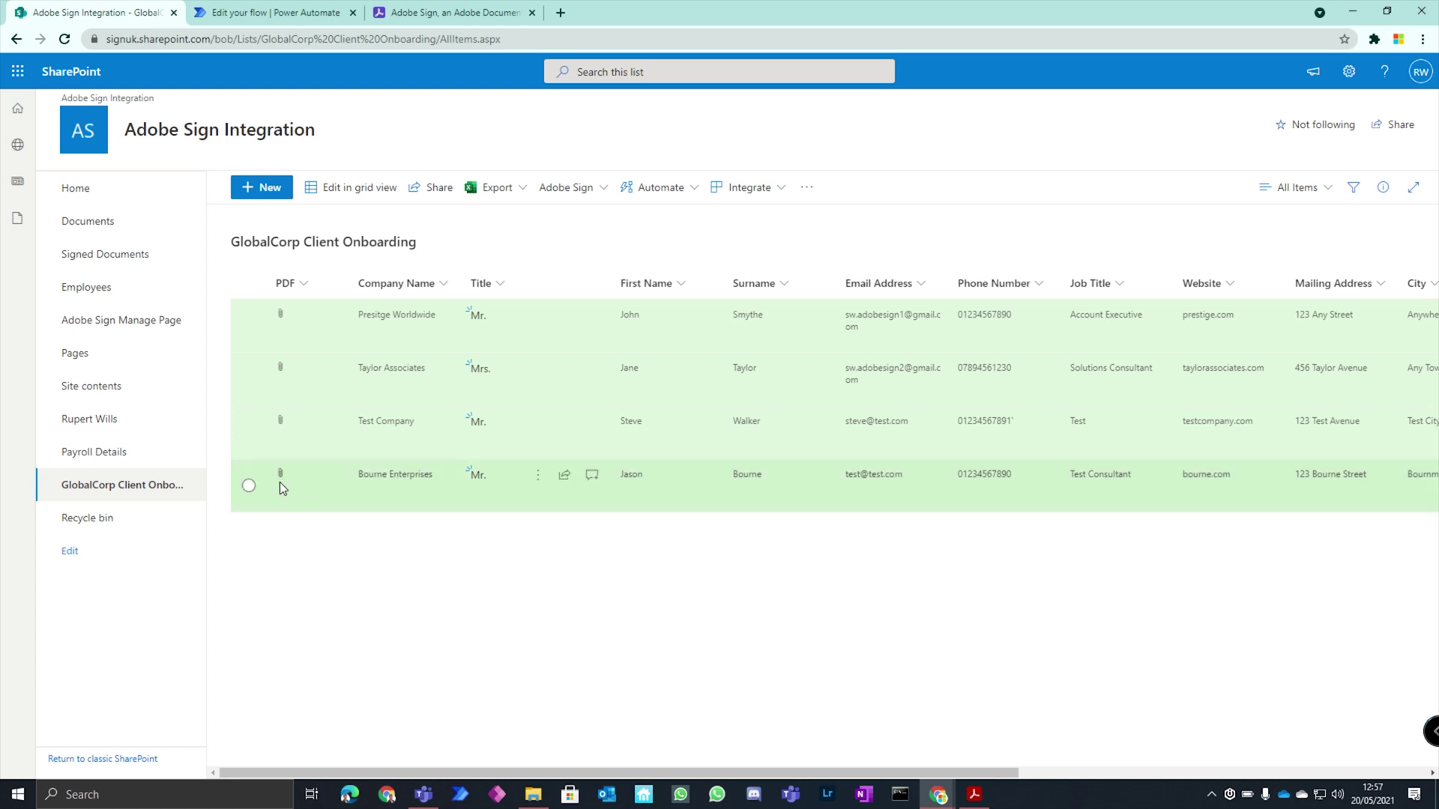
mouse_move(365, 773)
left_mouse_down()
mouse_move(591, 767)
mouse_move(809, 739)
mouse_move(459, 742)
mouse_move(330, 733)
mouse_move(338, 722)
left_mouse_up()
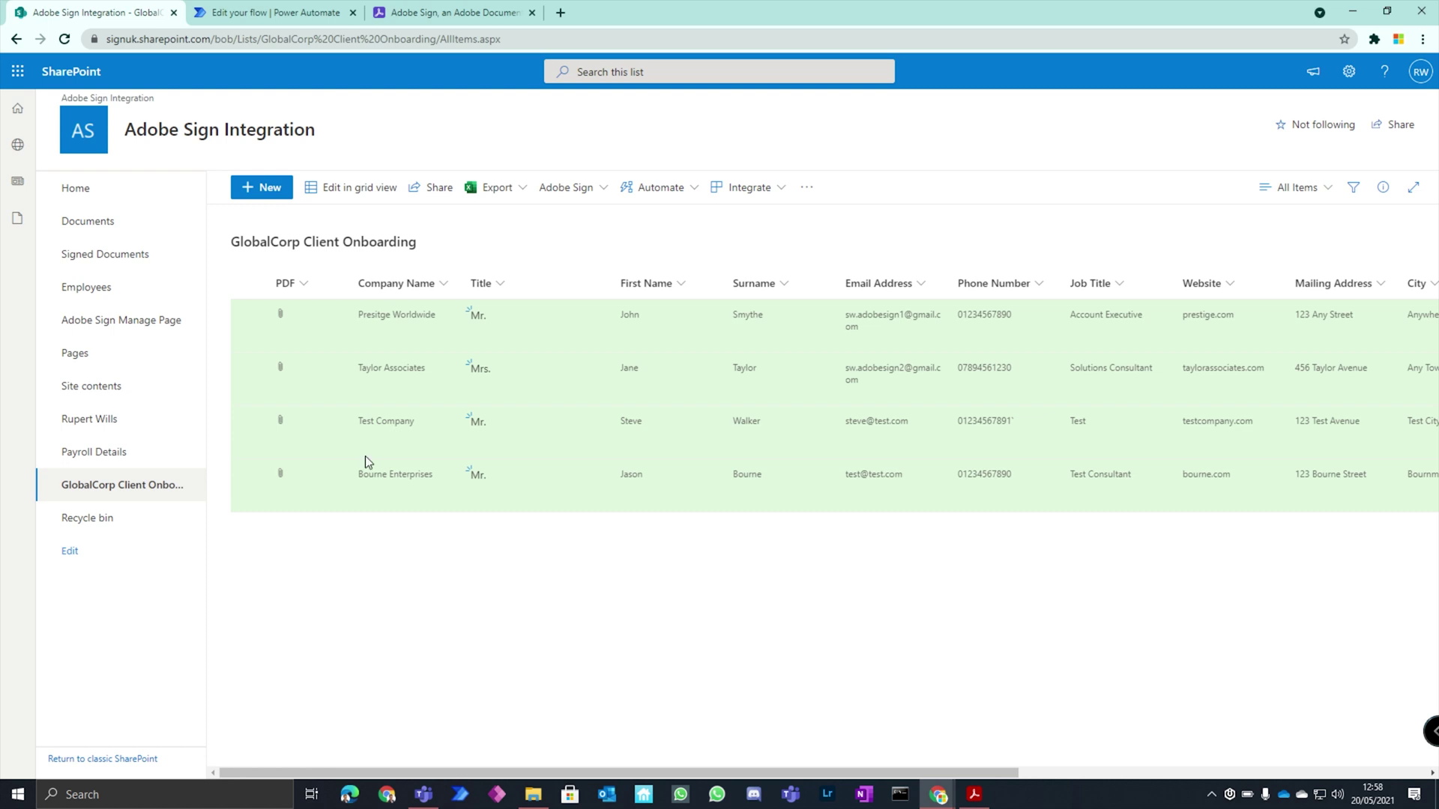
Bring up the Edit your flow tab to view the SW - GlobalCorp Download PDF flow
left_click(253, 12)
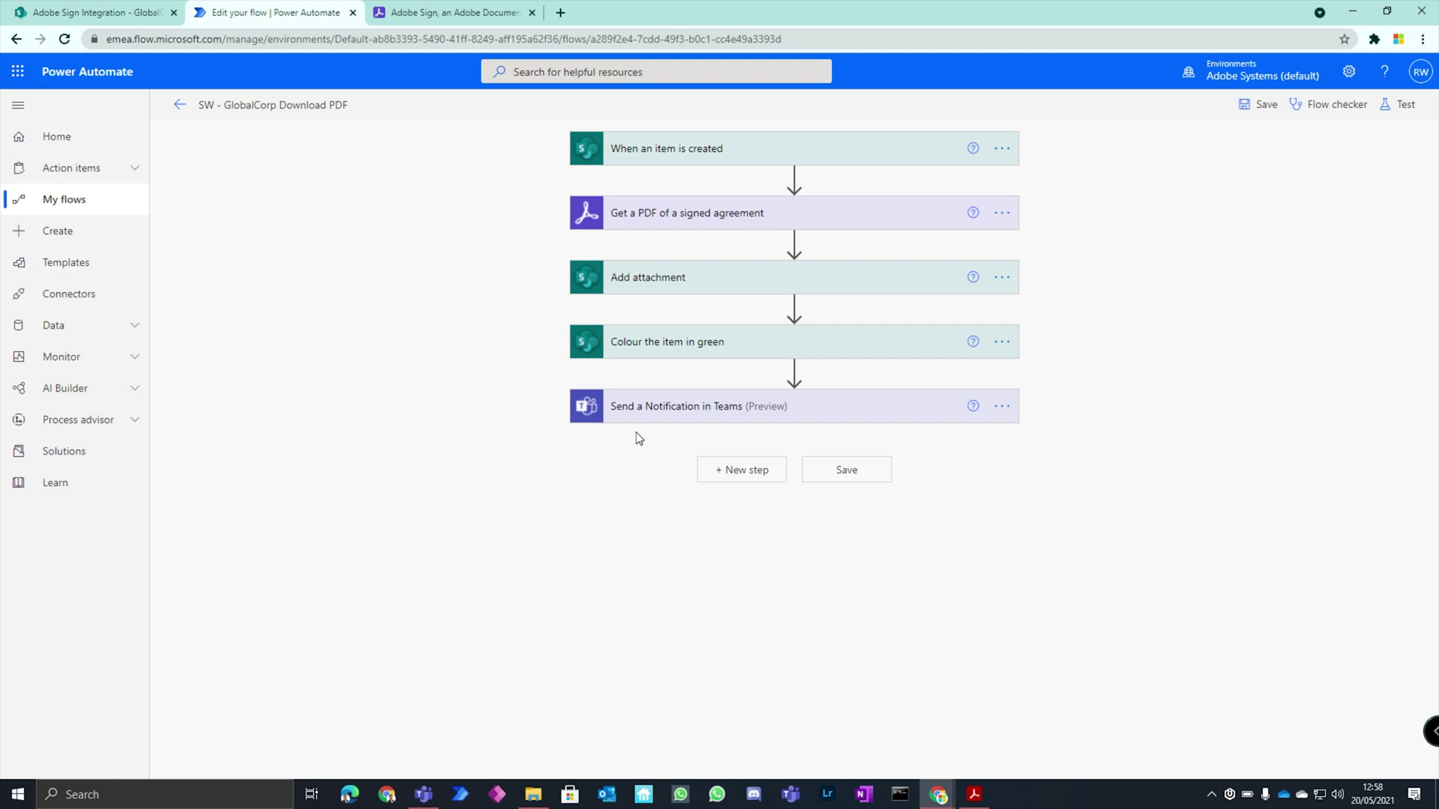
Open the Teams General channel and highlight the Download PDF link in the newest post
left_click(424, 795)
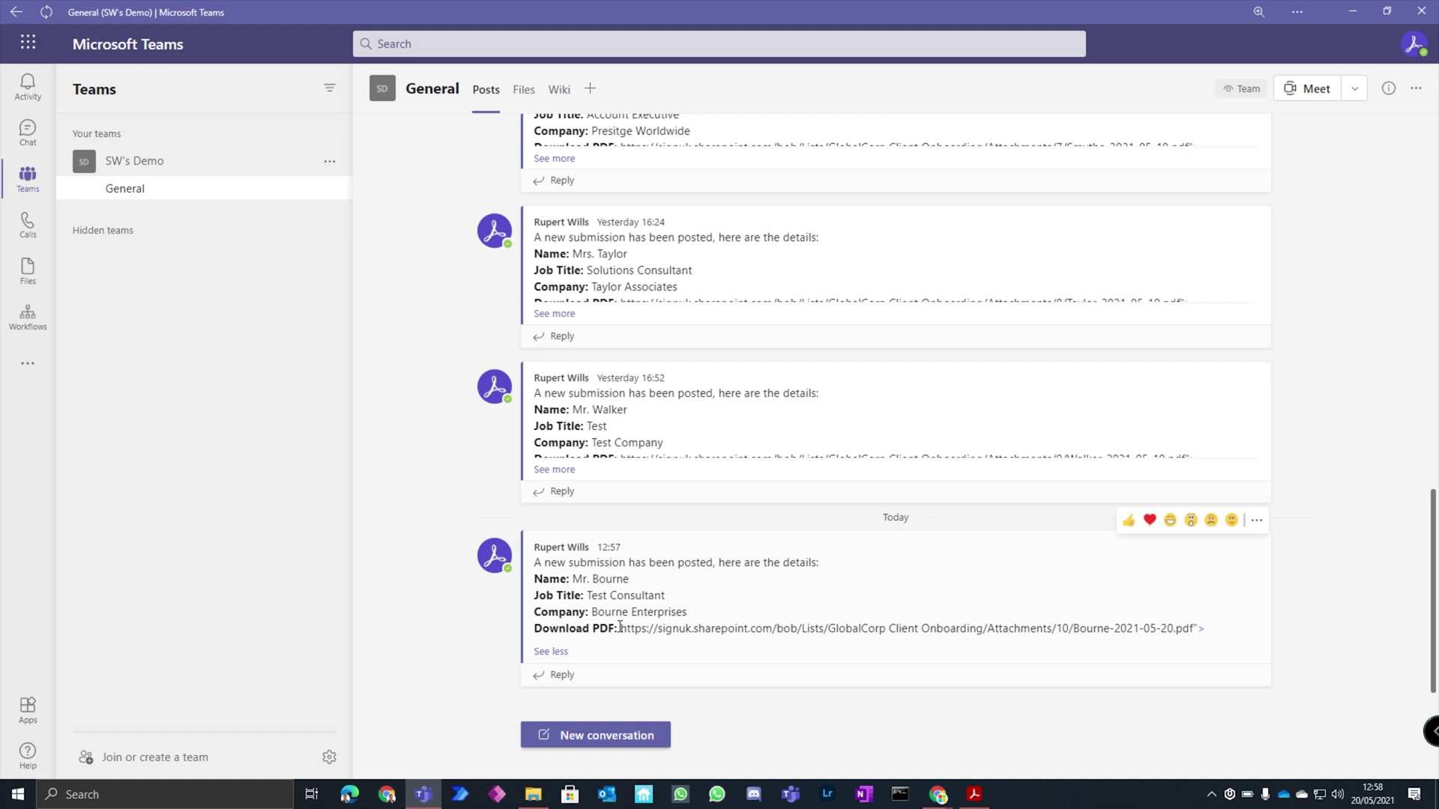
left_click_drag(620, 628, 1184, 634)
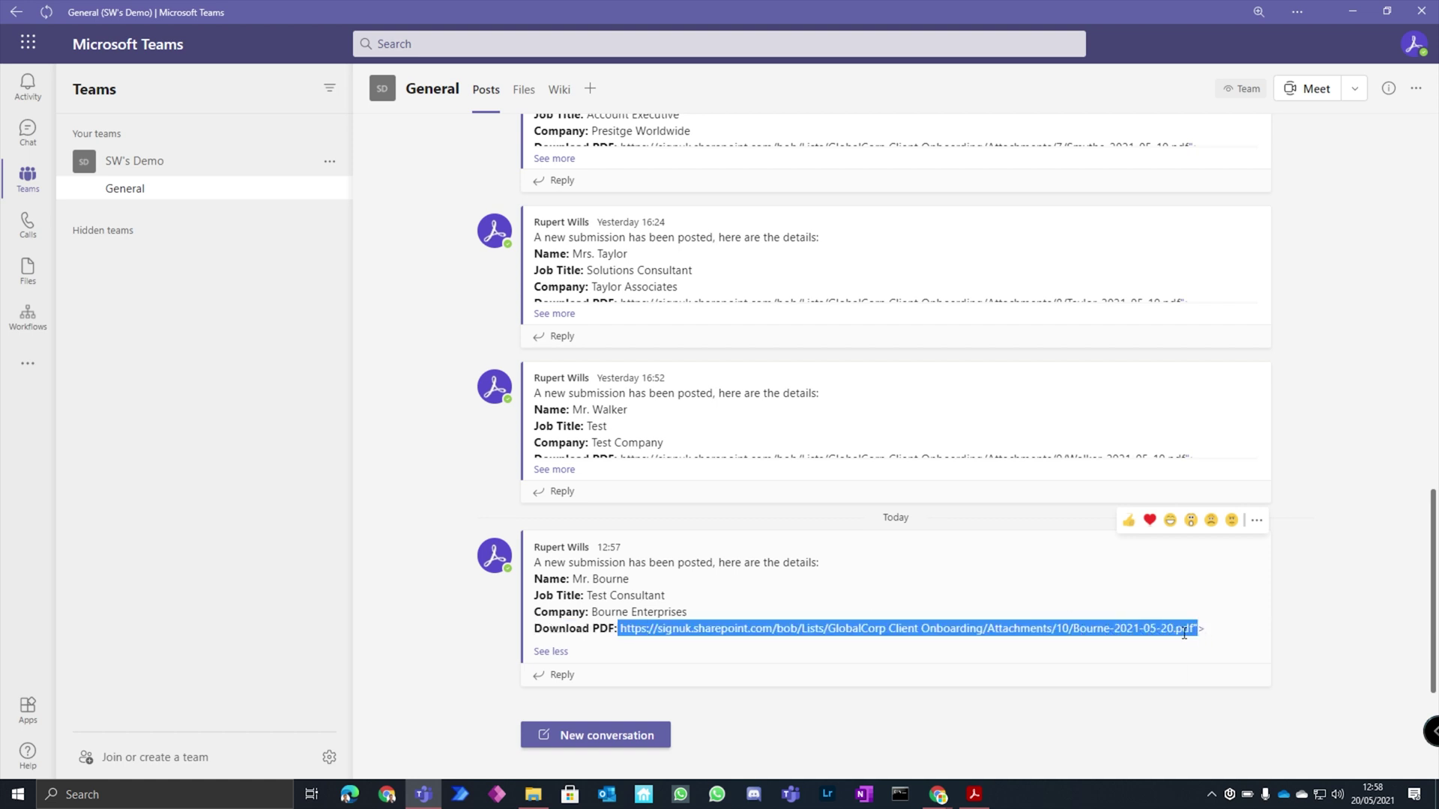